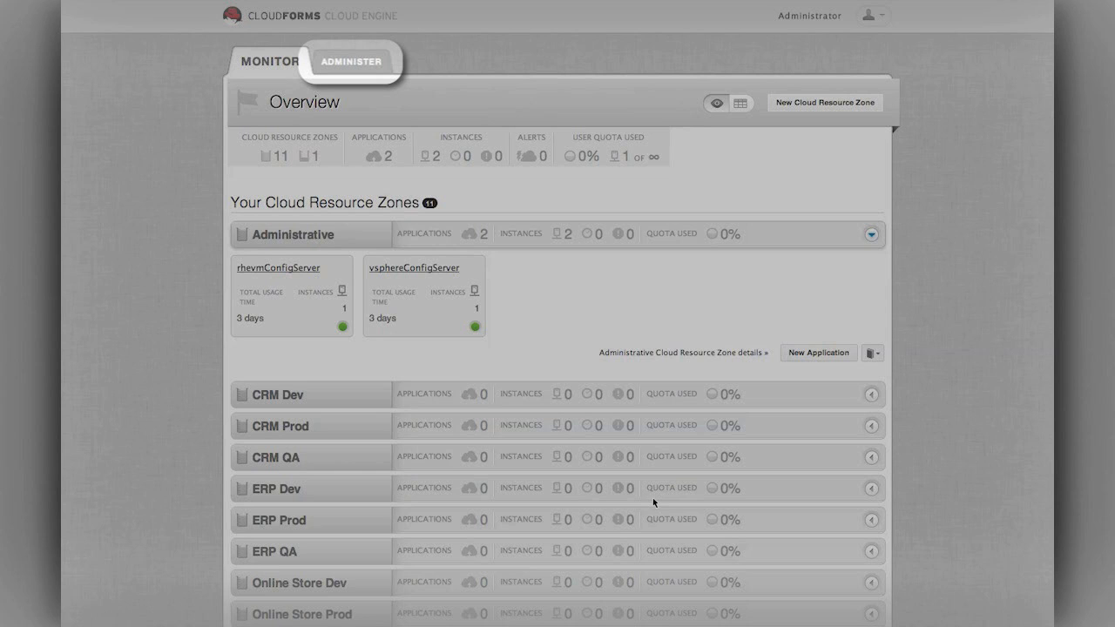
- Open the cloud administration overview and examine the resource zones of the Development, Production, QA and Research clouds
left_click(353, 64)
left_click(469, 108)
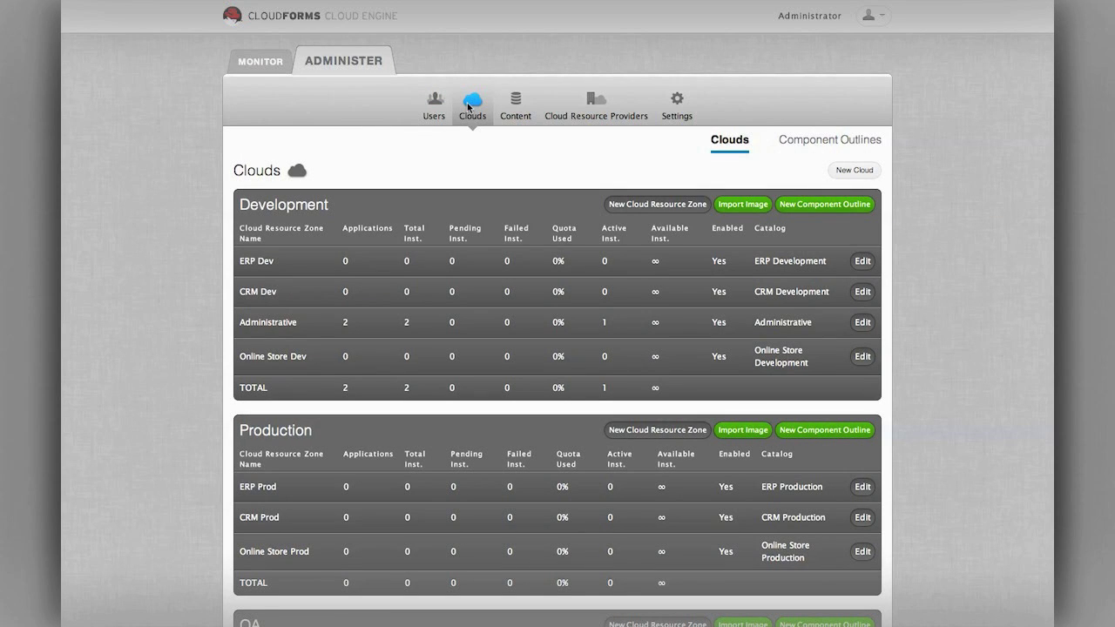
scroll(465, 222, "down", 3)
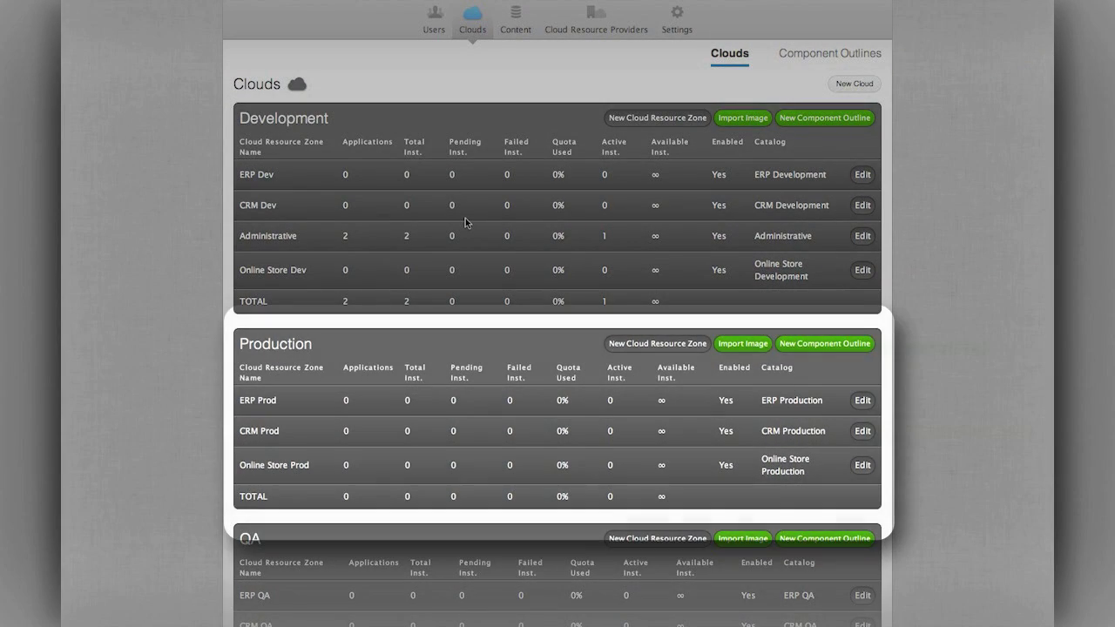
scroll(465, 222, "down", 3)
scroll(465, 223, "down", 4)
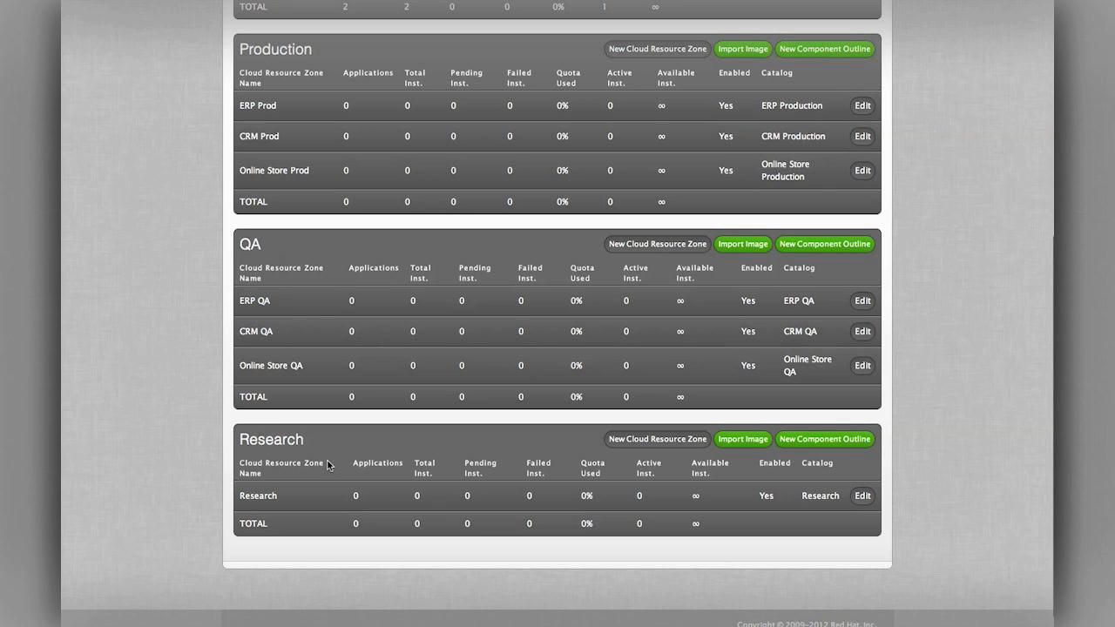
scroll(330, 463, "up", 6)
scroll(328, 461, "up", 2)
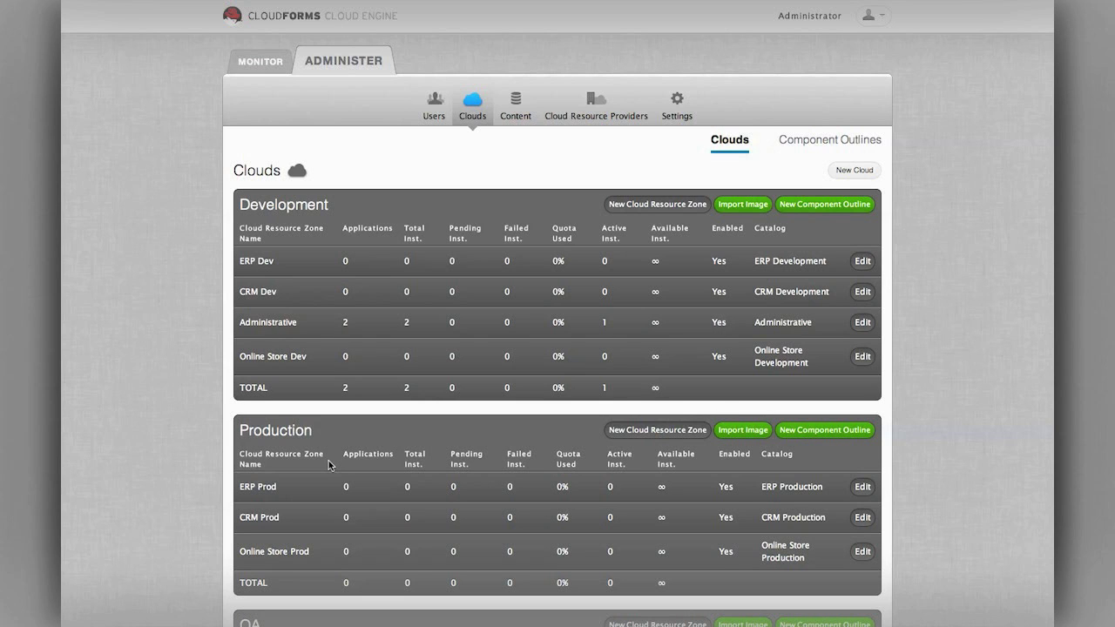
scroll(300, 468, "down", 1)
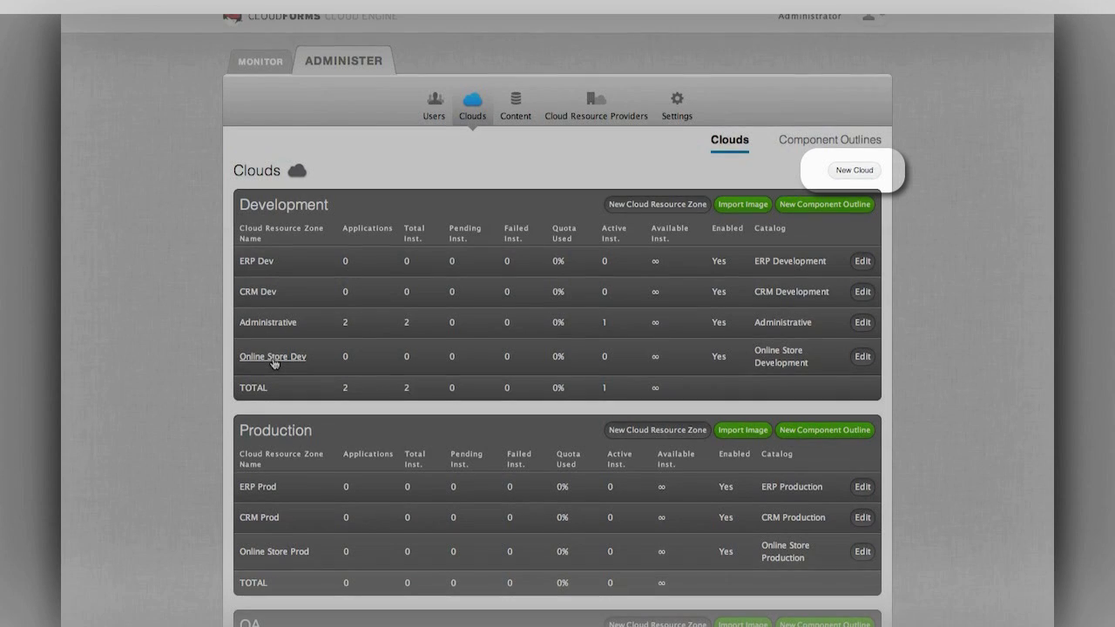
- Create a new cloud named User Acceptance Test without specifying a maximum number of running instances
left_click(853, 164)
left_click(416, 197)
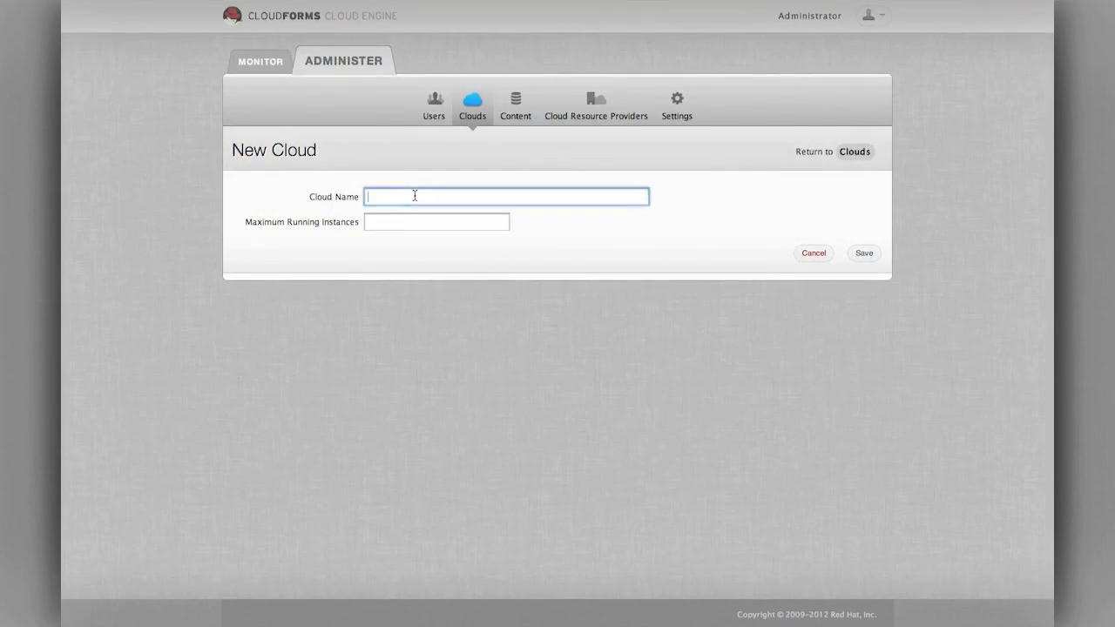
type("User Acceptance Test")
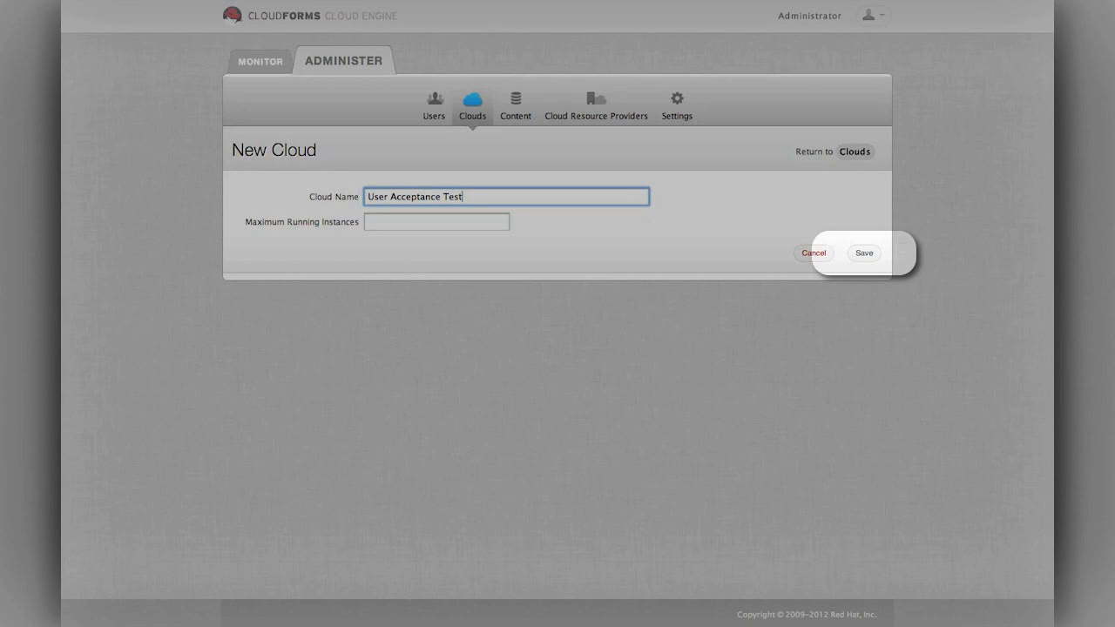
left_click(865, 254)
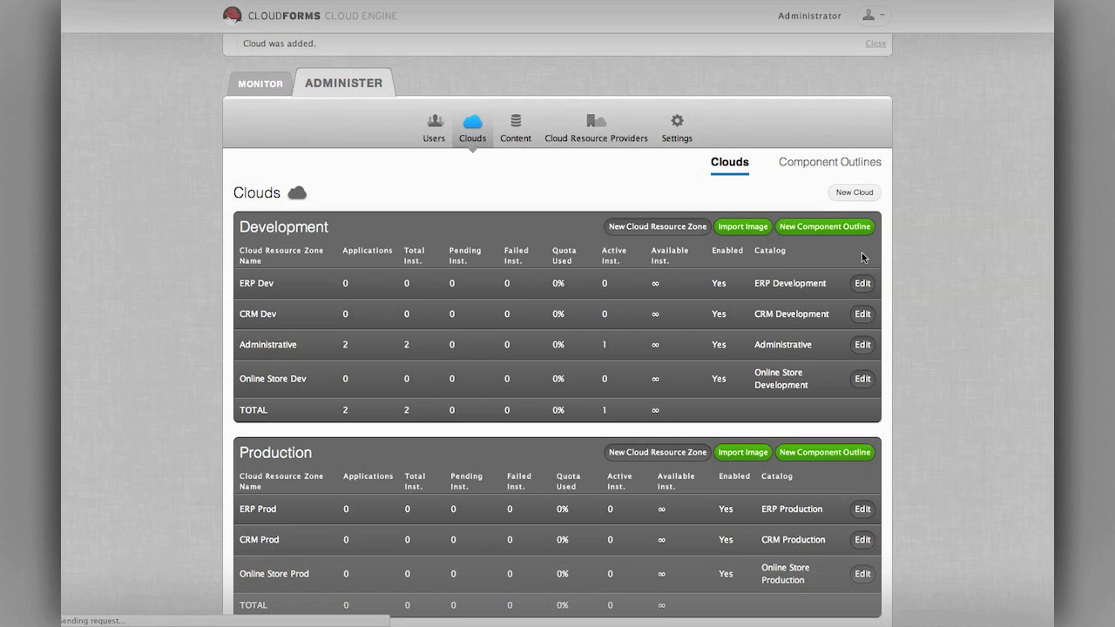
- Create an enabled cloud resource zone named Online Store UAT with unlimited quota in the User Acceptance Test cloud
scroll(677, 296, "down", 5)
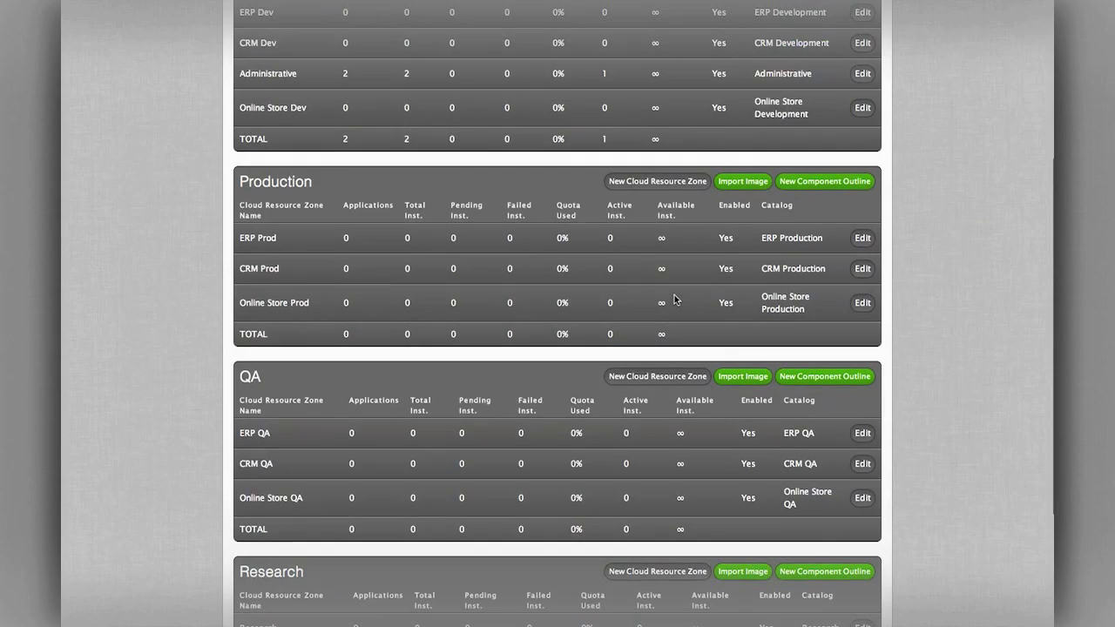
scroll(675, 300, "down", 4)
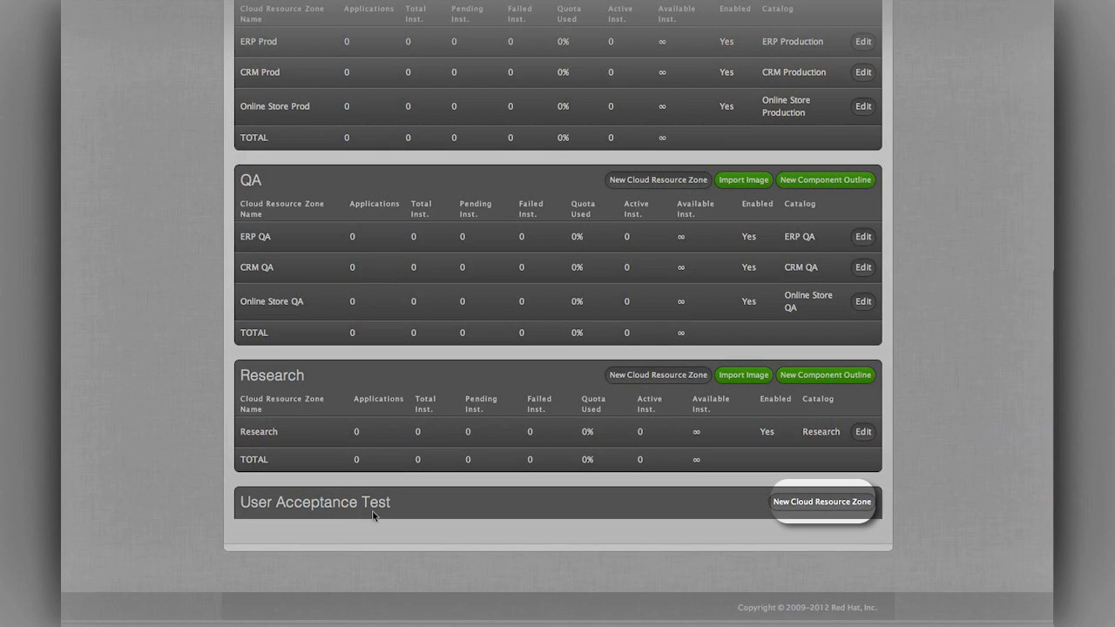
left_click(795, 509)
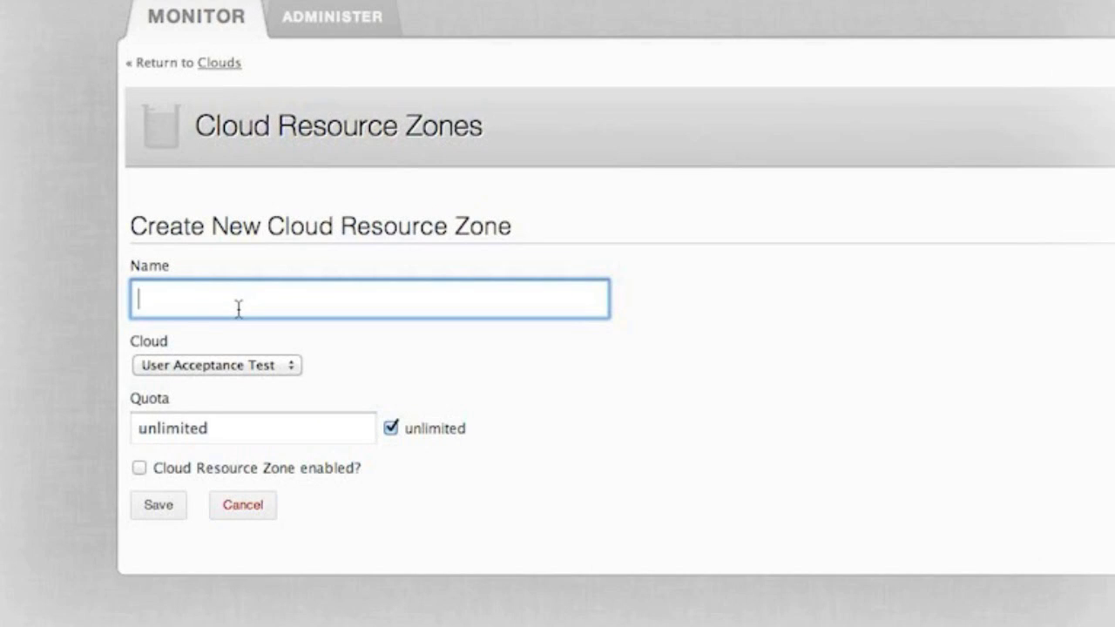
type("Online Store UAT")
left_click(280, 371)
left_click(280, 372)
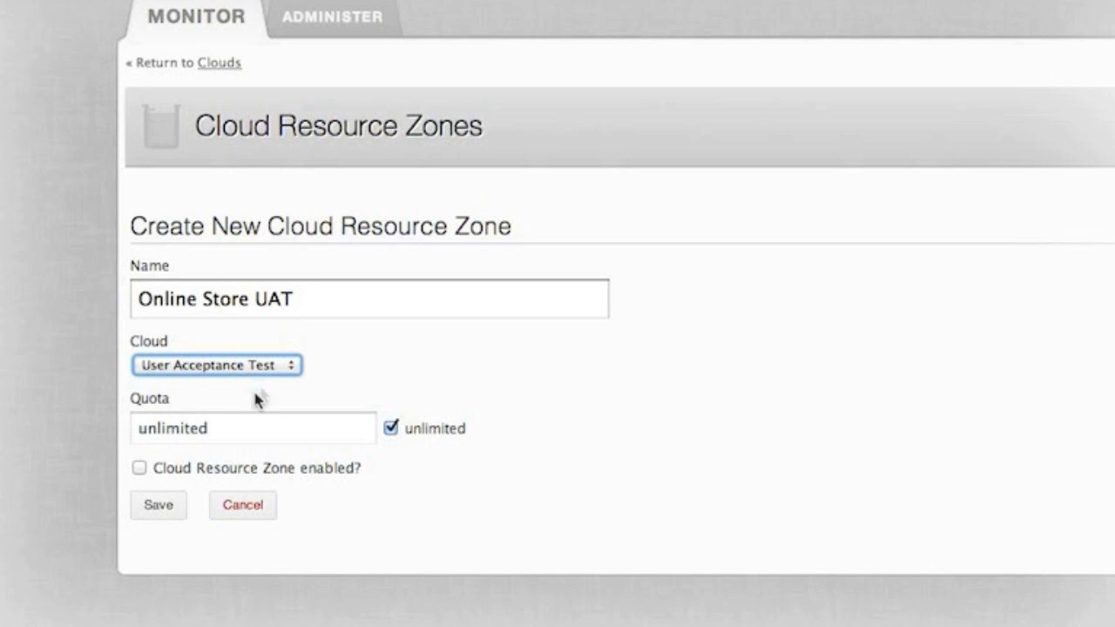
left_click(139, 468)
left_click(160, 507)
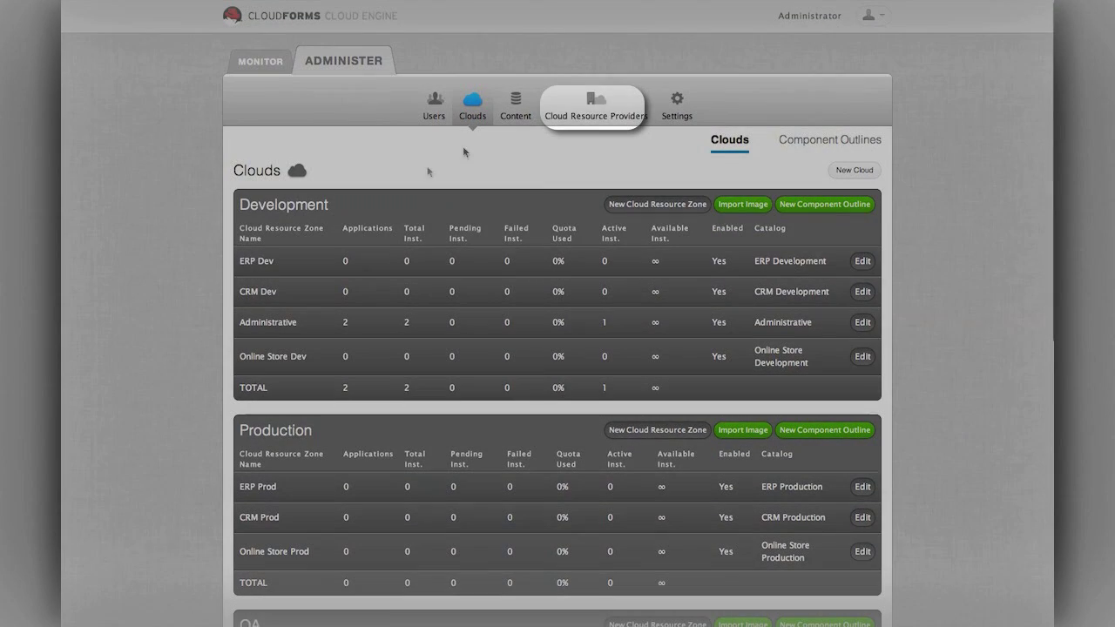
- Review the connectivity settings of the ec2-us-west-1 cloud resource provider and the provider selection
left_click(598, 111)
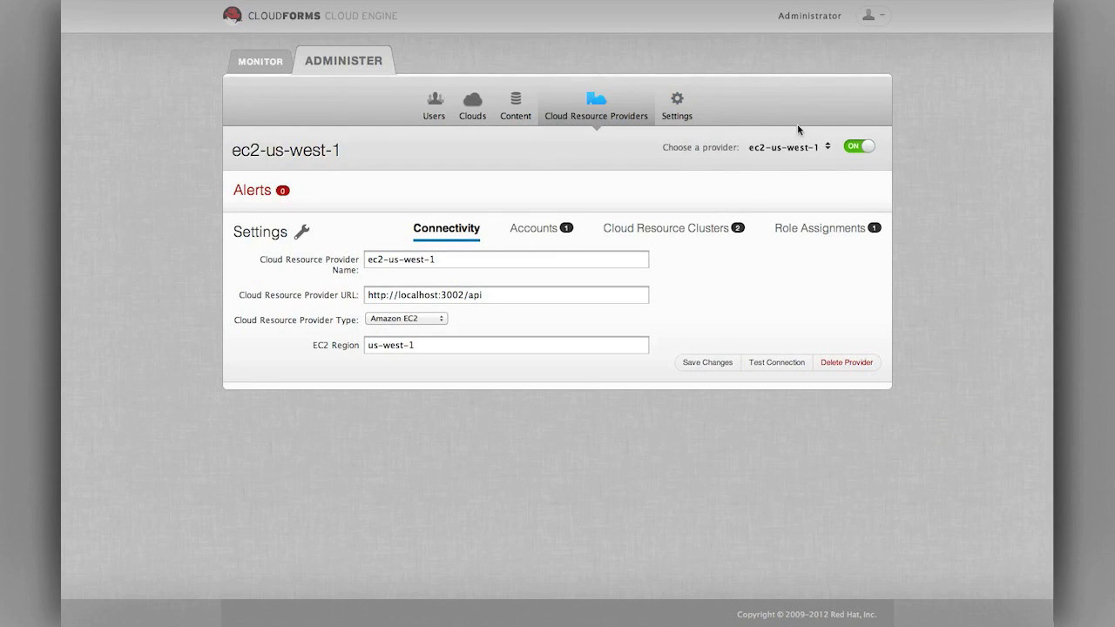
left_click(788, 148)
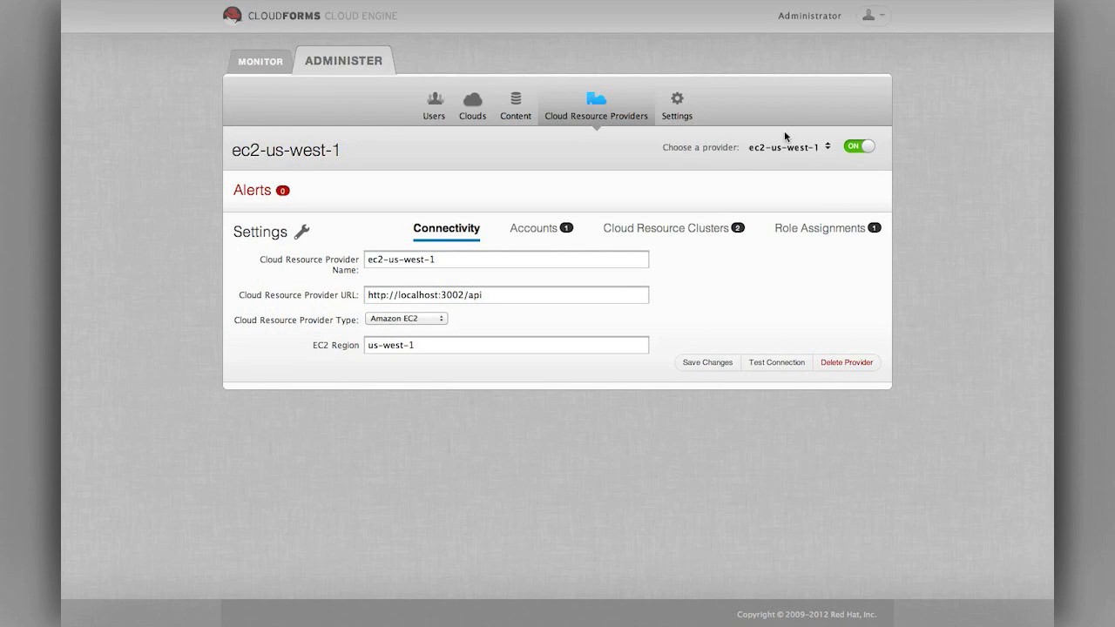
left_click(452, 236)
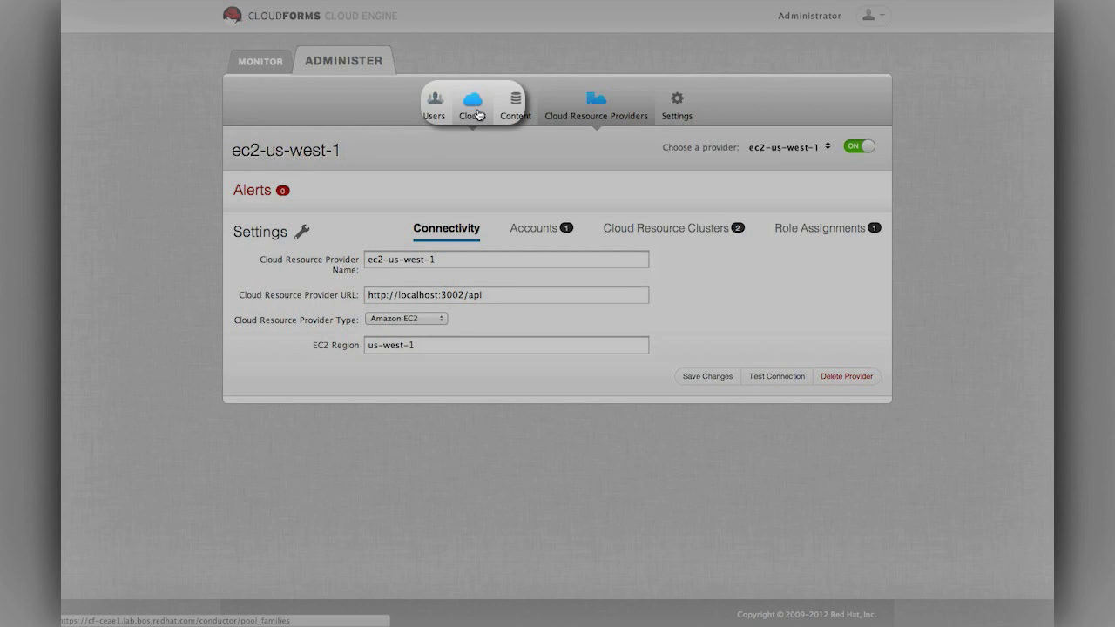
- Add the rhevm-admin and vsphere-admin provider accounts to the User Acceptance Test cloud
left_click(477, 115)
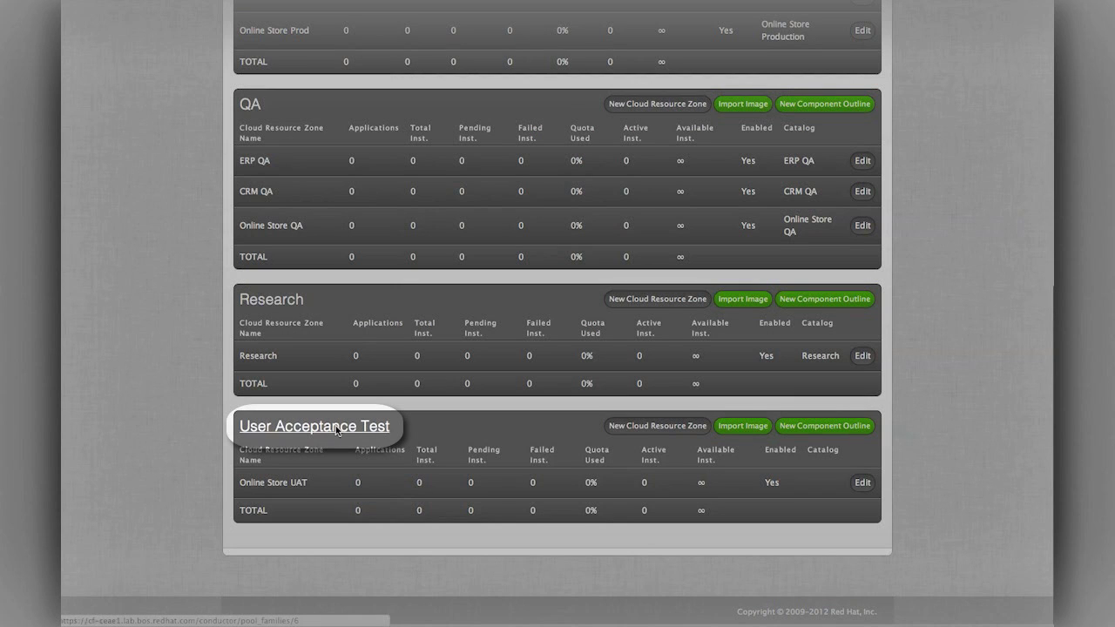
left_click(337, 430)
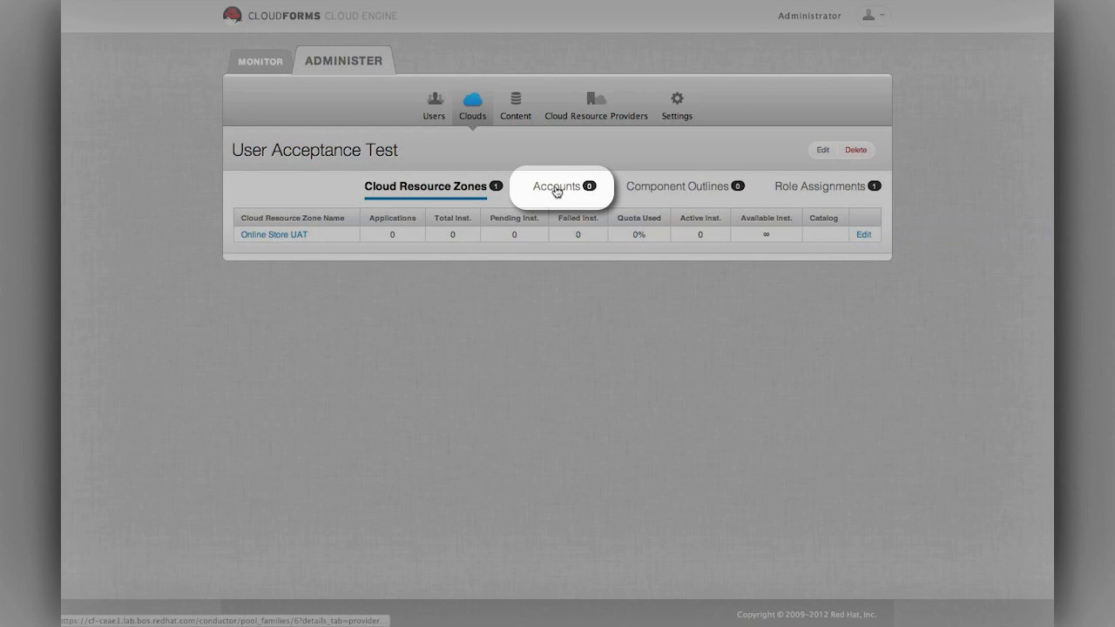
left_click(558, 187)
left_click(244, 239)
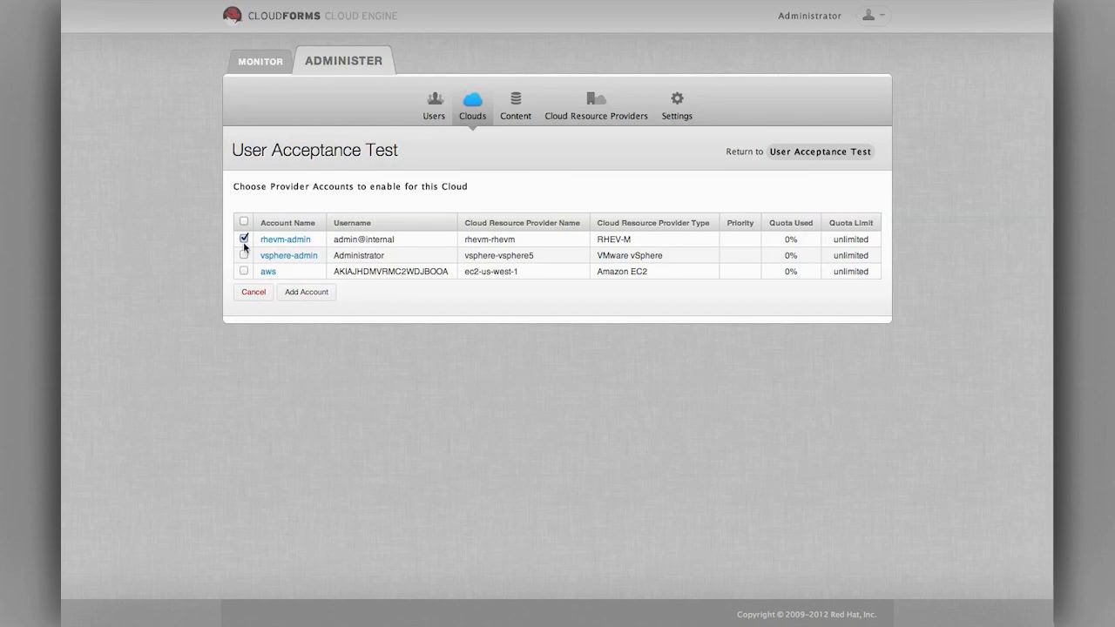
left_click(244, 255)
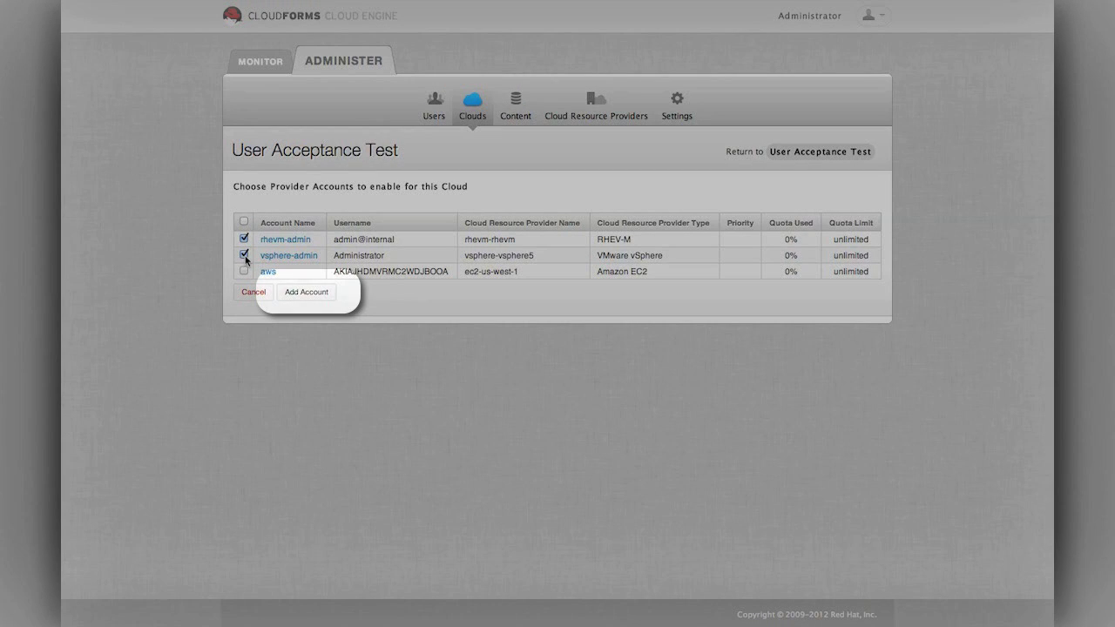
left_click(302, 296)
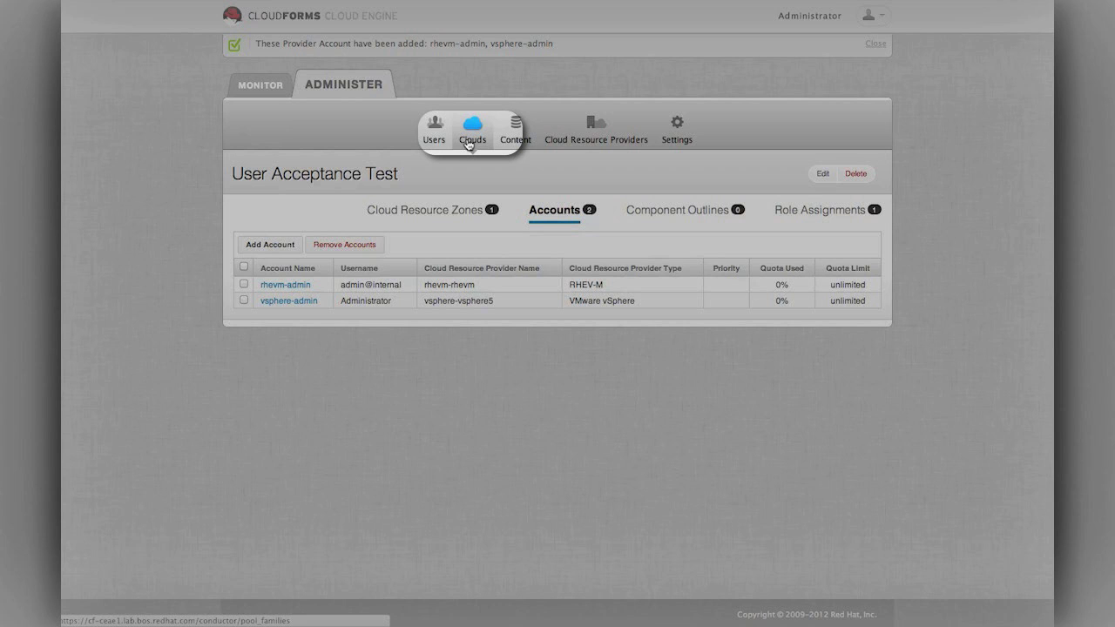
- Create a catalog named UAT Catalog assigned to the Online Store UAT cloud resource zone
left_click(469, 141)
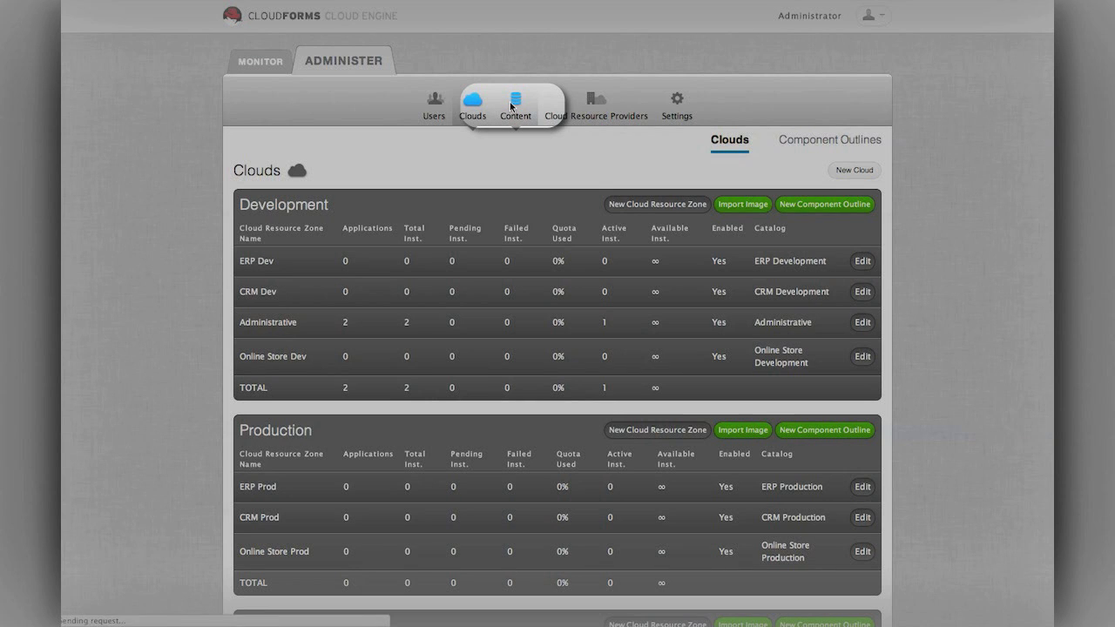
left_click(512, 104)
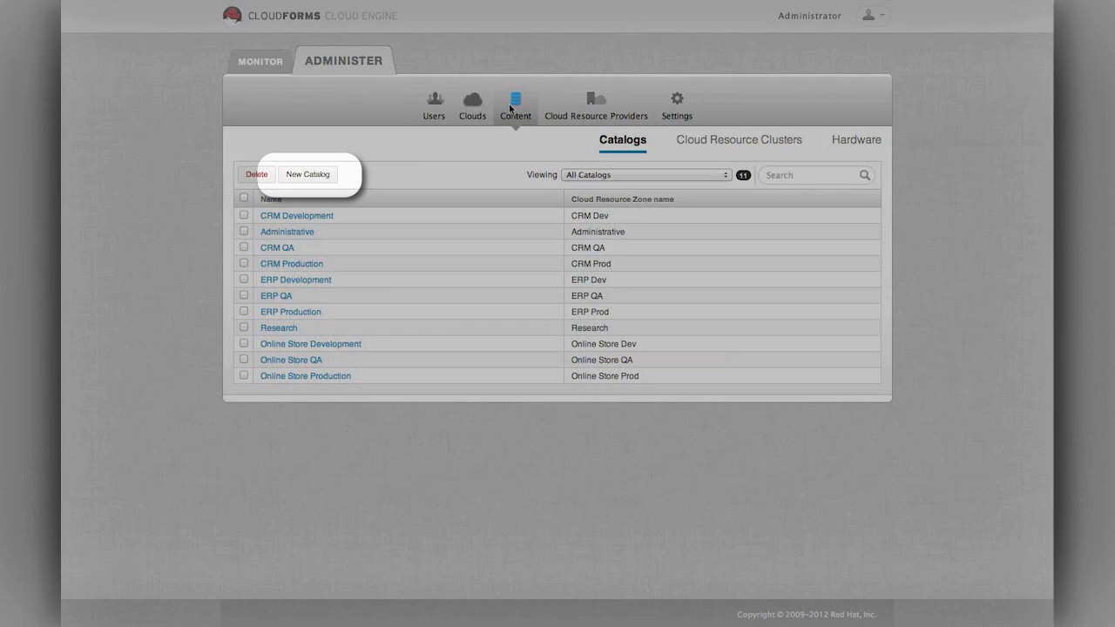
left_click(307, 175)
left_click(433, 229)
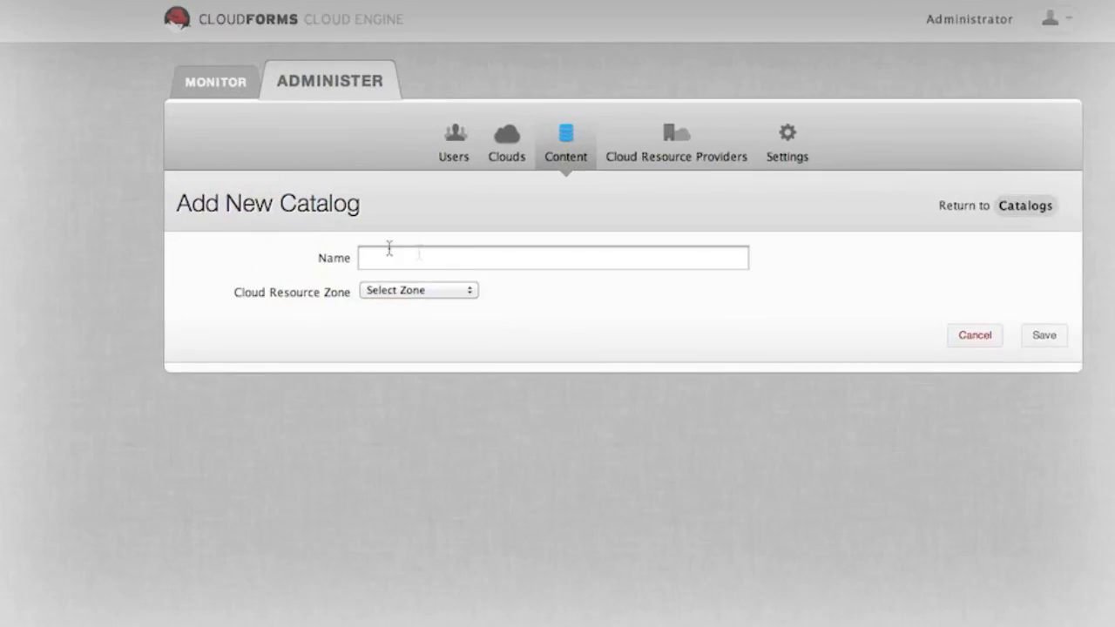
type("UAT Cata")
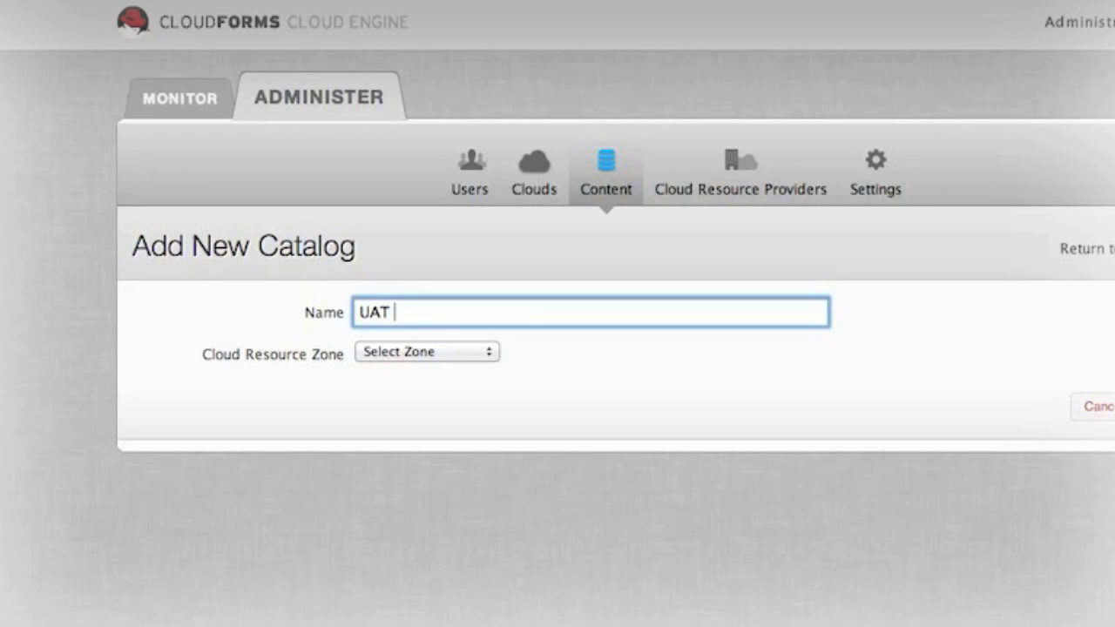
left_click(396, 352)
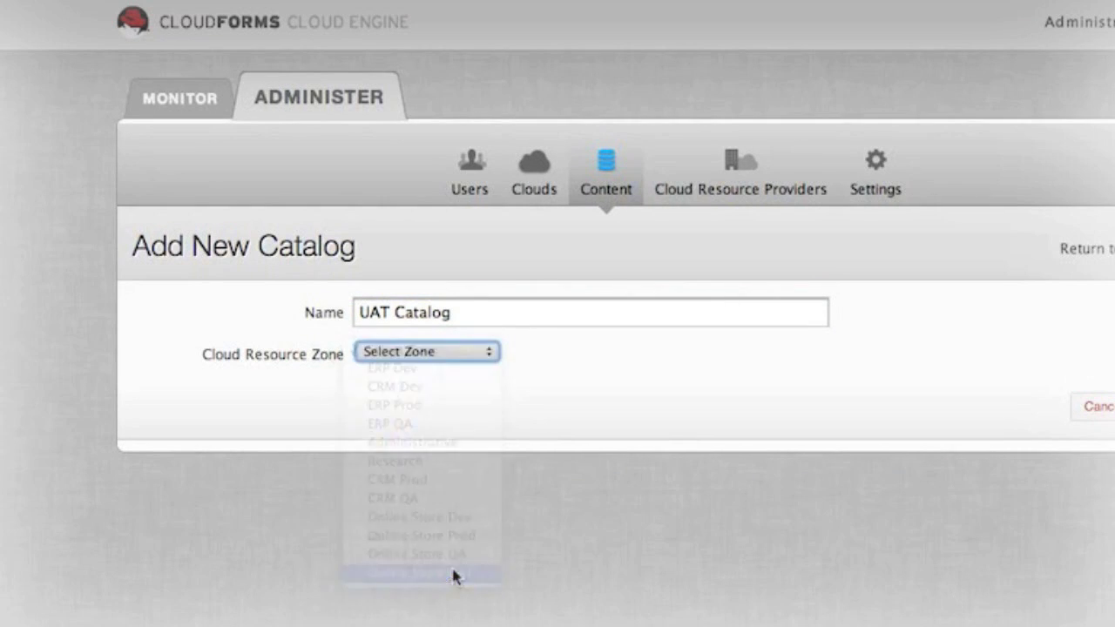
left_click(454, 573)
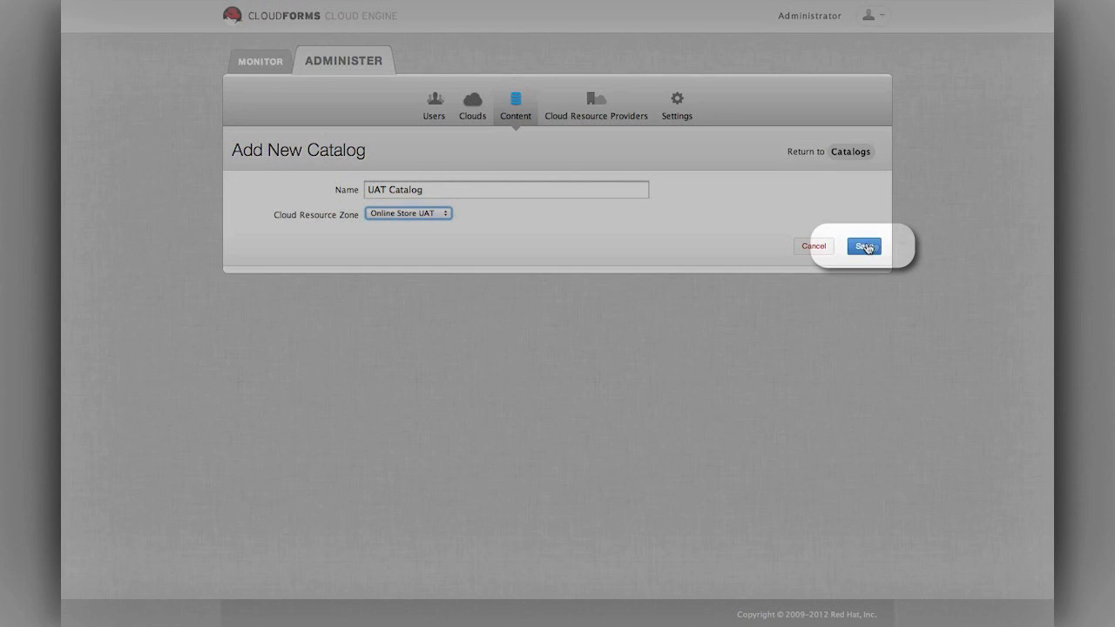
left_click(865, 247)
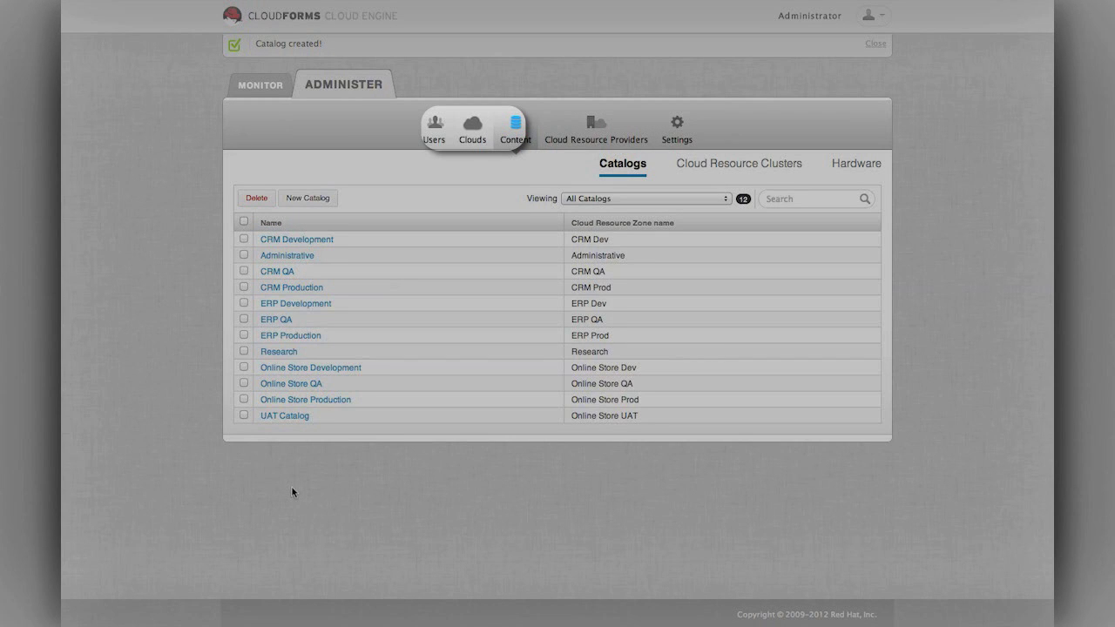
- Grant access to the User Acceptance Test cloud, giving the second listed user the Cloud User role and the third the Cloud Administrator role
left_click(478, 137)
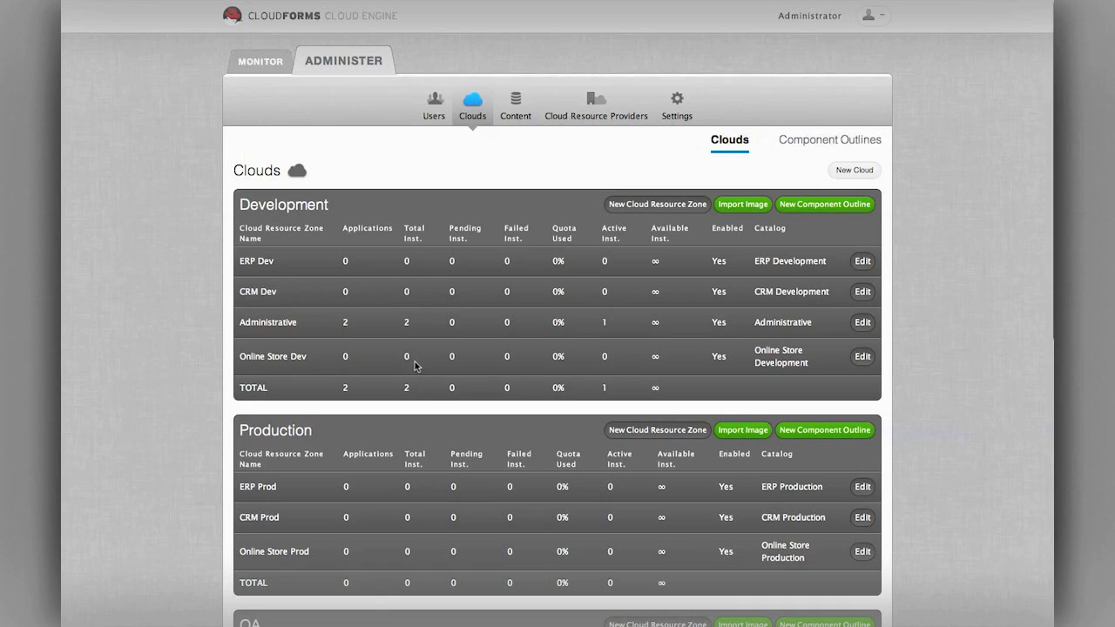
scroll(416, 362, "down", 5)
scroll(415, 360, "down", 4)
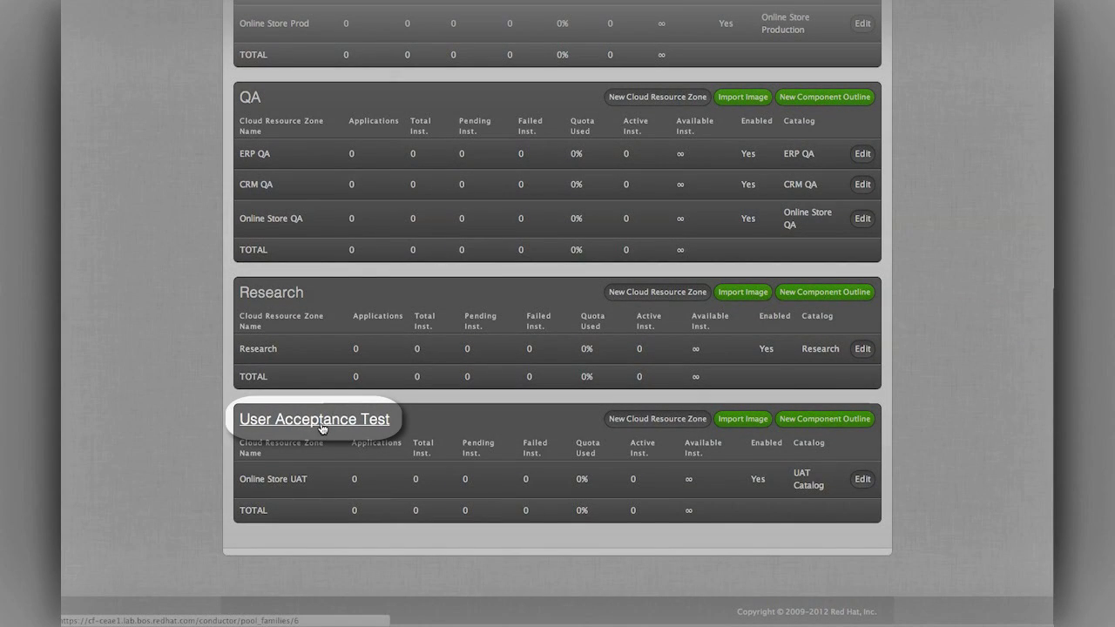
left_click(321, 425)
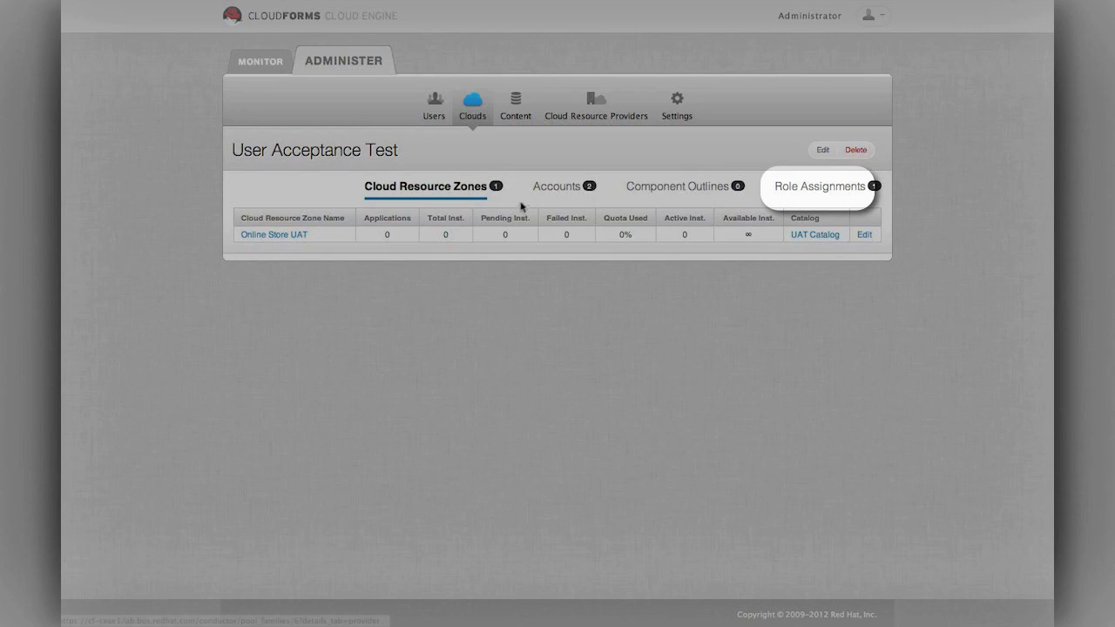
left_click(827, 193)
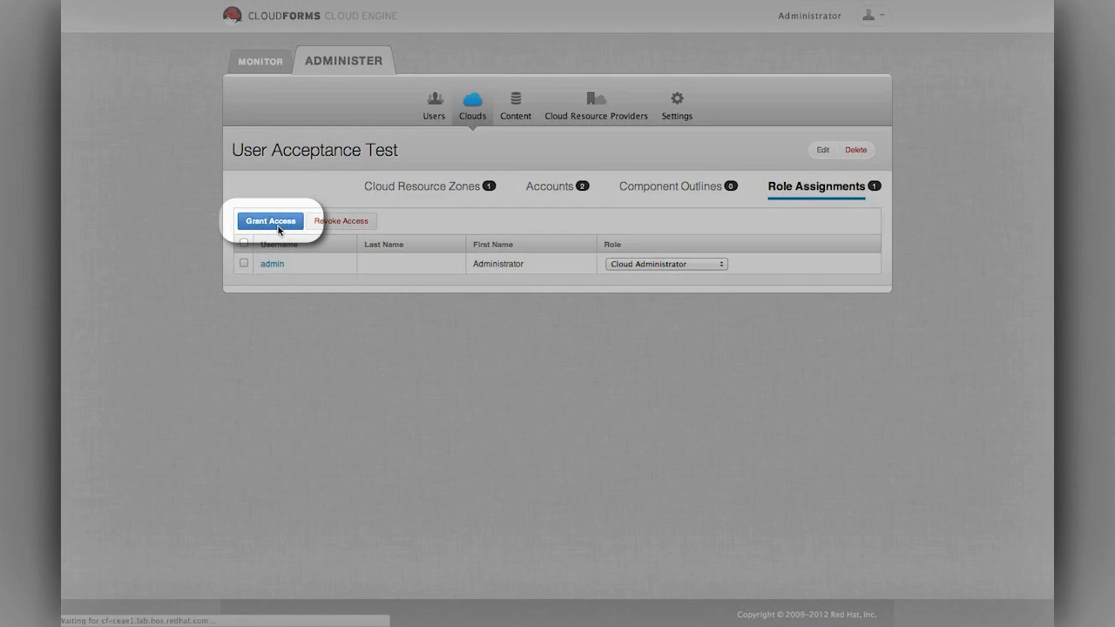
left_click(277, 225)
left_click(621, 273)
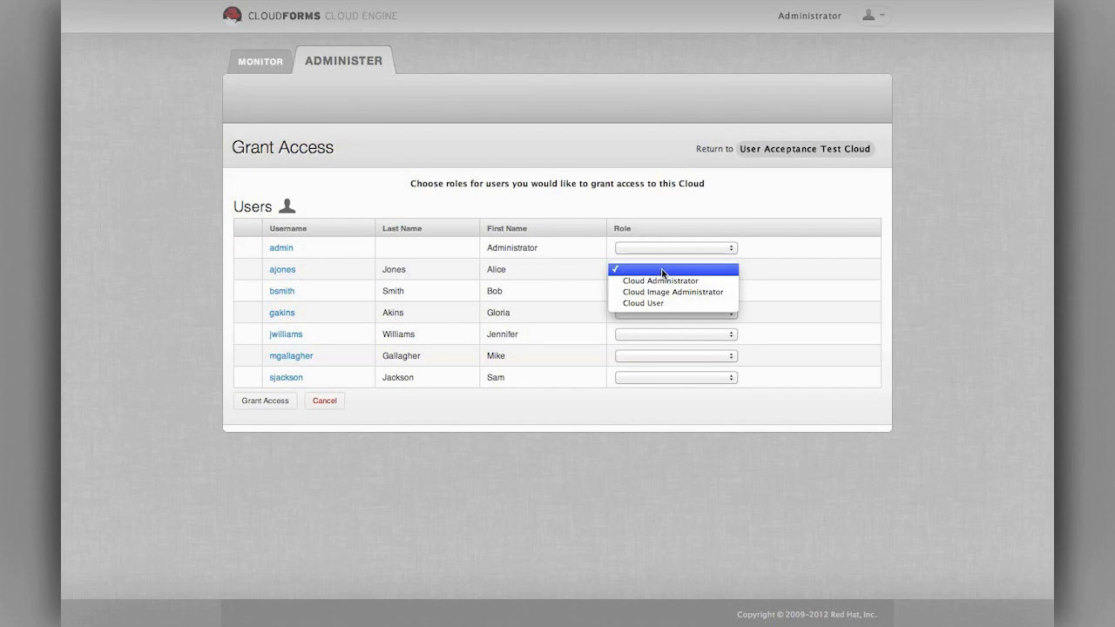
left_click(657, 303)
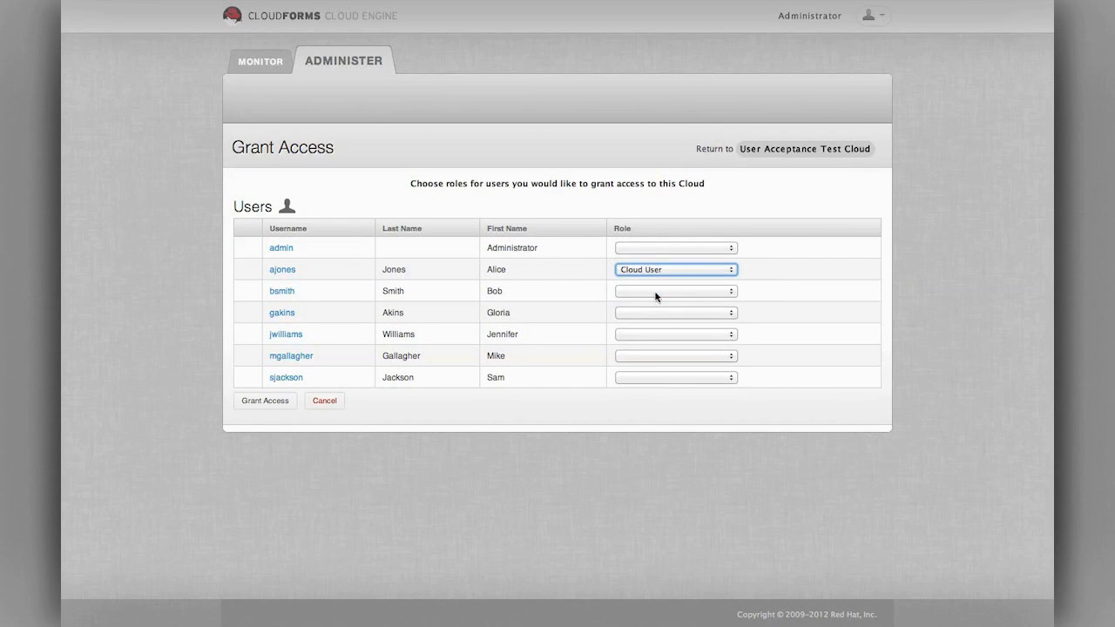
left_click(655, 294)
left_click(662, 303)
left_click(265, 401)
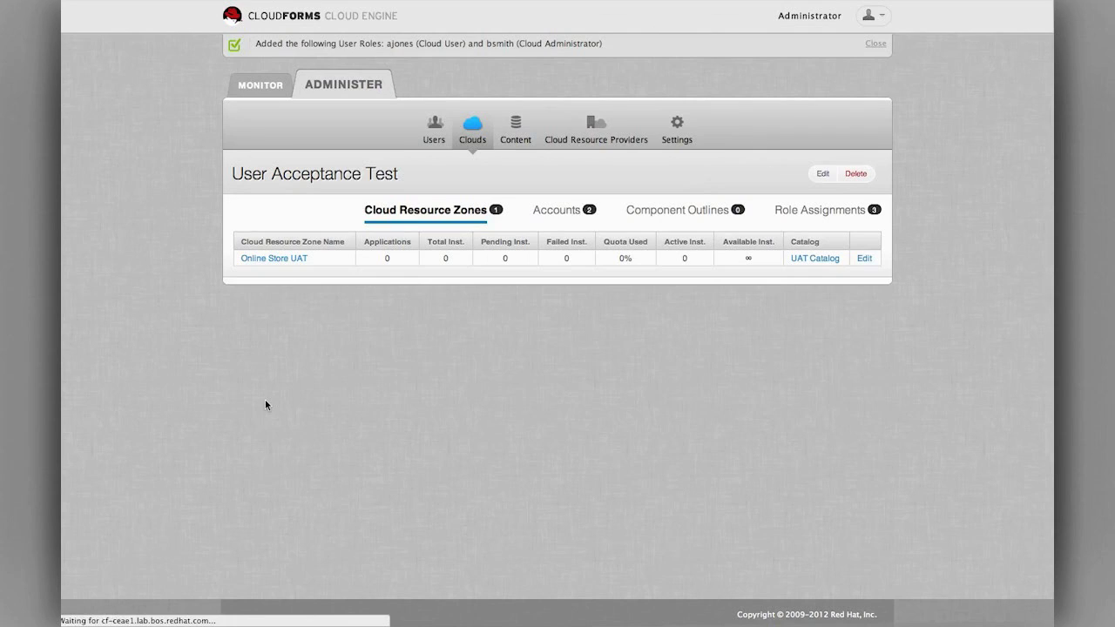